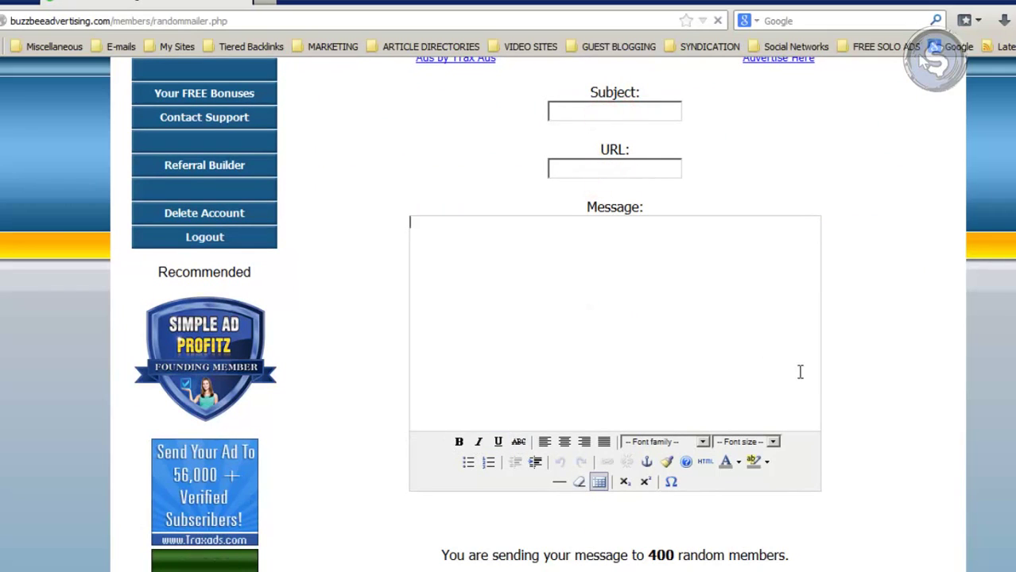
- Leave the Message box empty and scroll through the mailer form to review it
{"action": "left_click", "coordinate": [437, 266]}
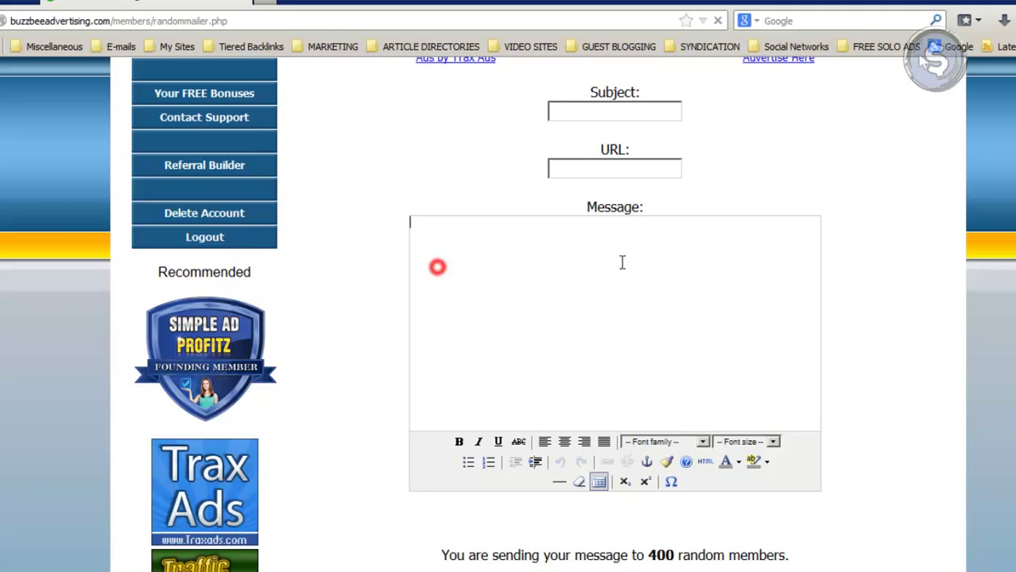
{"action": "left_click", "coordinate": [623, 275]}
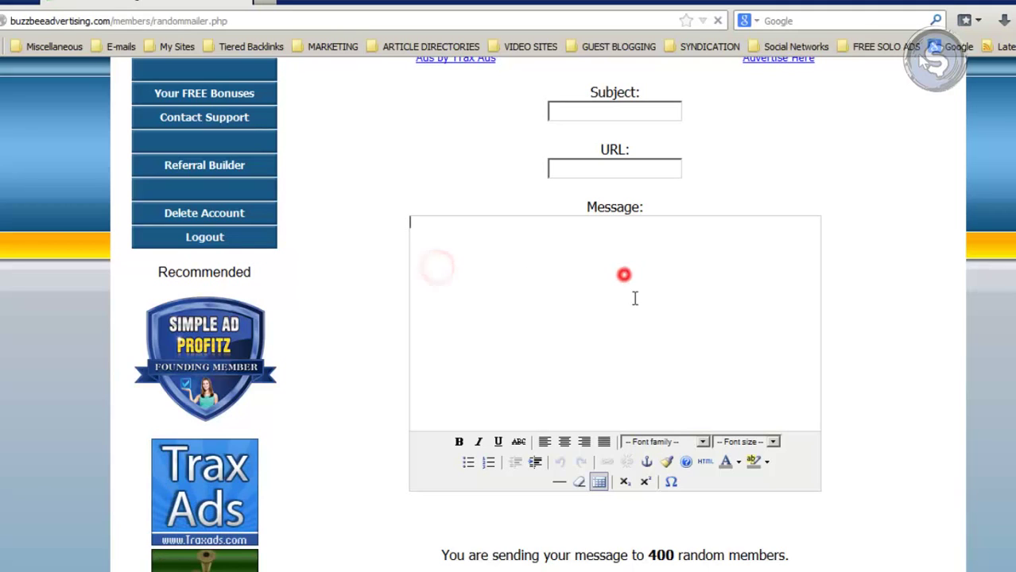
{"action": "left_click", "coordinate": [860, 362]}
{"action": "left_click", "coordinate": [702, 343]}
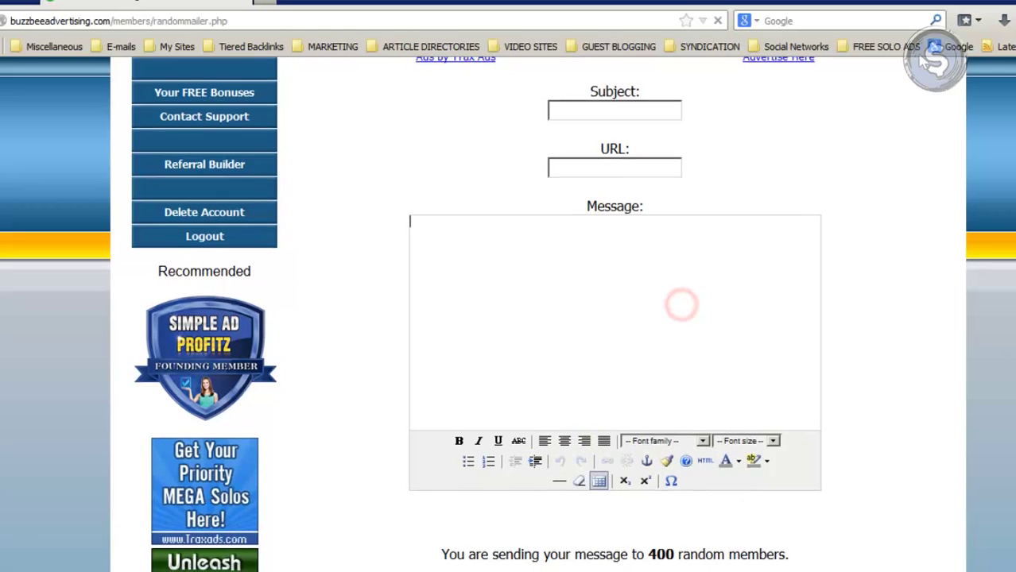
{"action": "scroll", "coordinate": [958, 380], "scroll_direction": "down", "scroll_amount": 3}
{"action": "scroll", "coordinate": [669, 288], "scroll_direction": "down", "scroll_amount": 3}
{"action": "scroll", "coordinate": [722, 289], "scroll_direction": "up", "scroll_amount": 6}
{"action": "scroll", "coordinate": [717, 287], "scroll_direction": "up", "scroll_amount": 2}
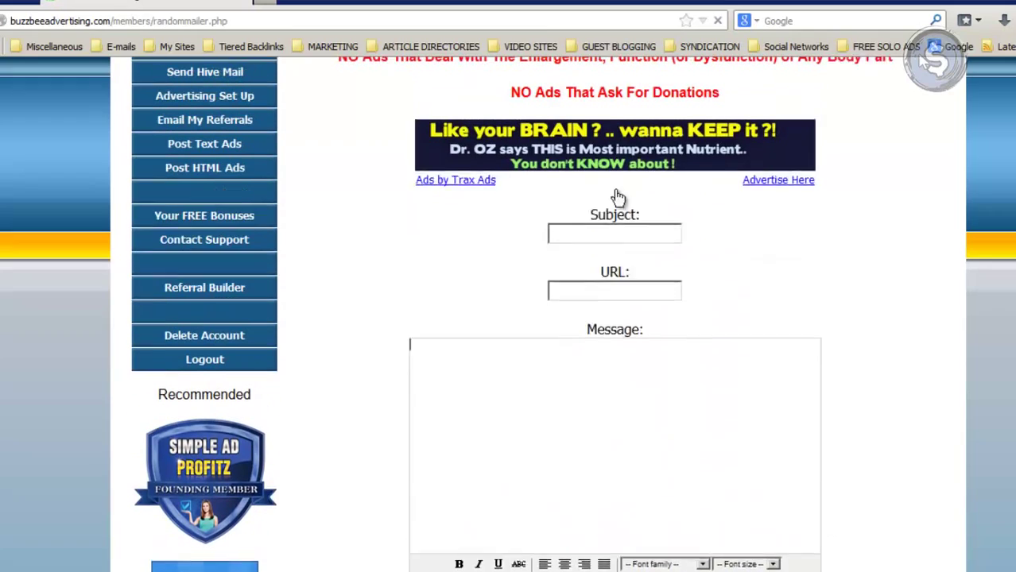
{"action": "scroll", "coordinate": [609, 379], "scroll_direction": "down", "scroll_amount": 8}
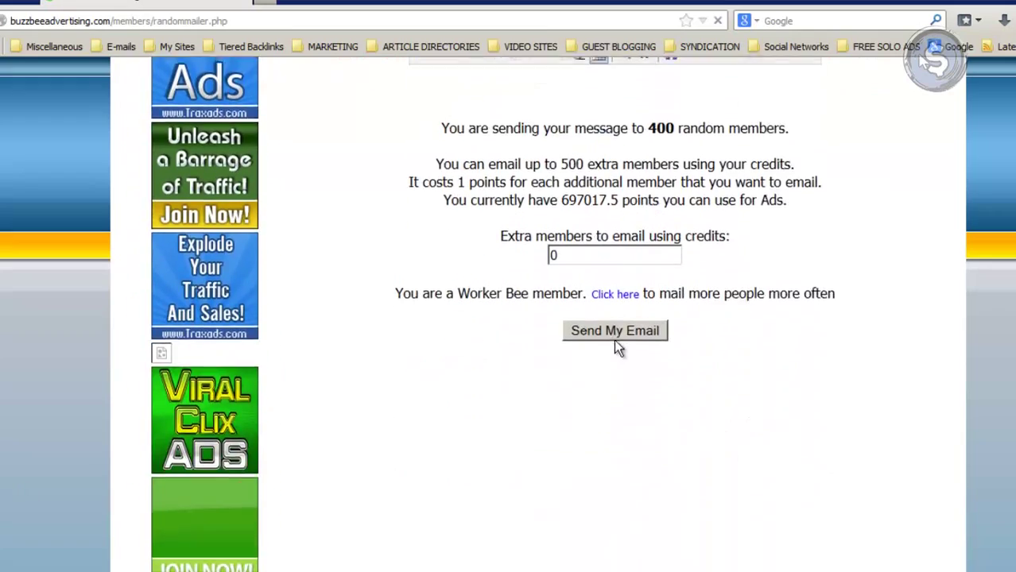
{"action": "scroll", "coordinate": [755, 208], "scroll_direction": "up", "scroll_amount": 3}
{"action": "scroll", "coordinate": [747, 290], "scroll_direction": "up", "scroll_amount": 3}
{"action": "scroll", "coordinate": [636, 288], "scroll_direction": "down", "scroll_amount": 6}
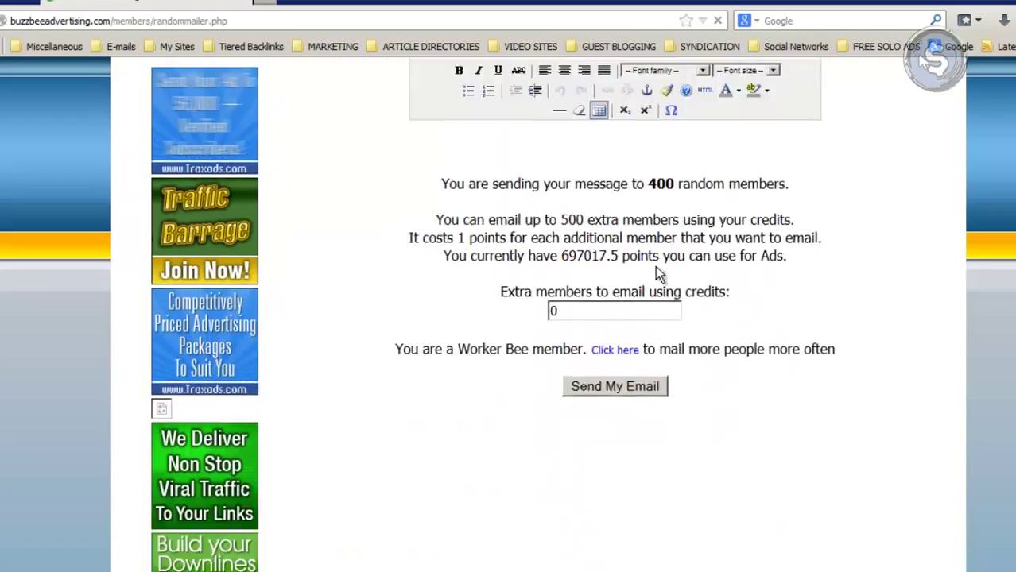
{"action": "scroll", "coordinate": [628, 221], "scroll_direction": "up", "scroll_amount": 2}
- Replace the 0 in 'Extra members to email using credits' with 500
{"action": "double_click", "coordinate": [590, 287]}
{"action": "left_click_drag", "start_coordinate": [438, 196], "coordinate": [648, 196]}
{"action": "left_click", "coordinate": [647, 196]}
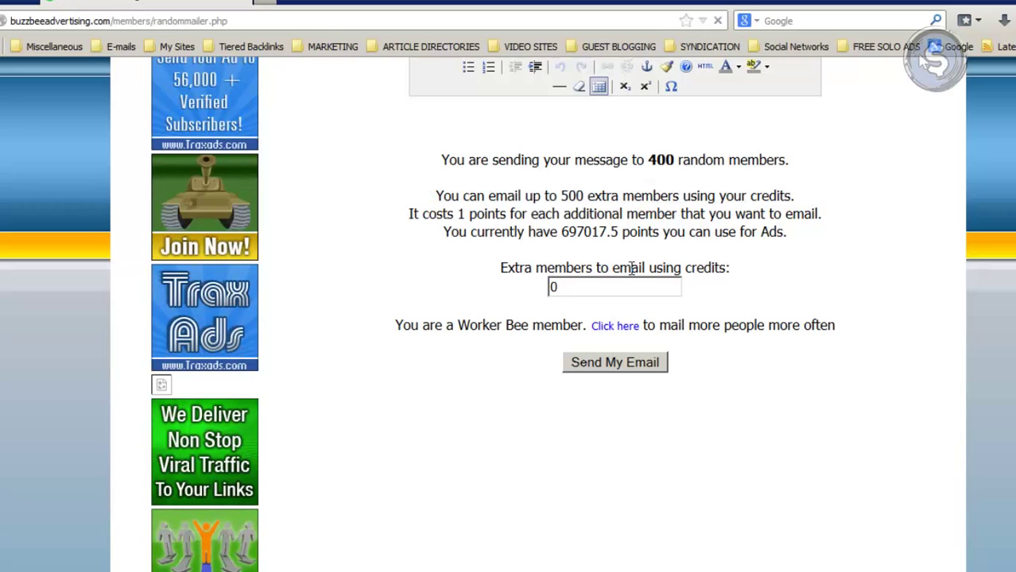
{"action": "double_click", "coordinate": [574, 287]}
{"action": "type", "text": "500"}
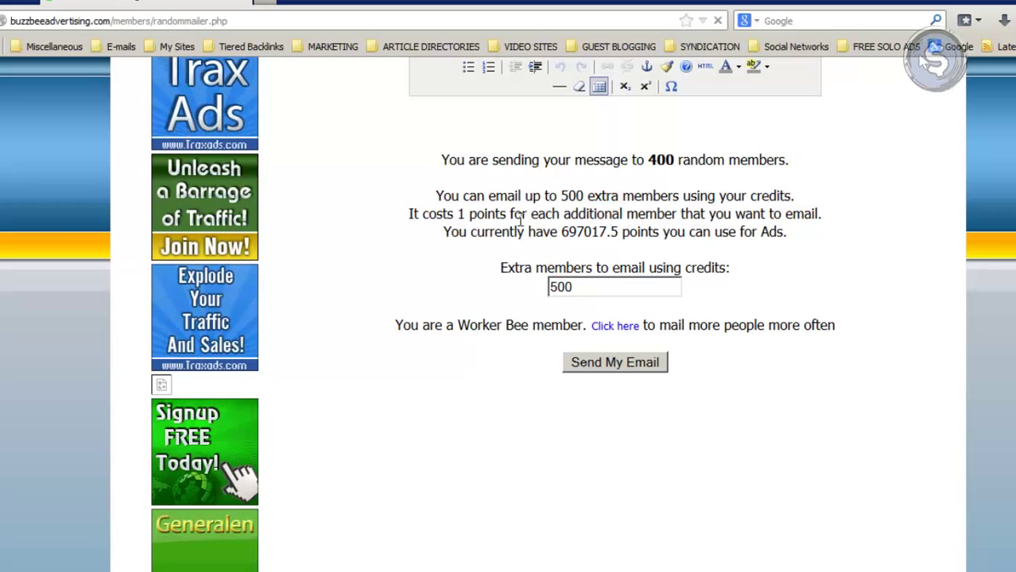
- Check the 697017.5 points balance available before sending
{"action": "mouse_move", "coordinate": [586, 232]}
{"action": "left_mouse_down"}
{"action": "mouse_move", "coordinate": [575, 227]}
{"action": "mouse_move", "coordinate": [585, 229]}
{"action": "mouse_move", "coordinate": [568, 243]}
{"action": "mouse_move", "coordinate": [571, 232]}
{"action": "left_mouse_up"}
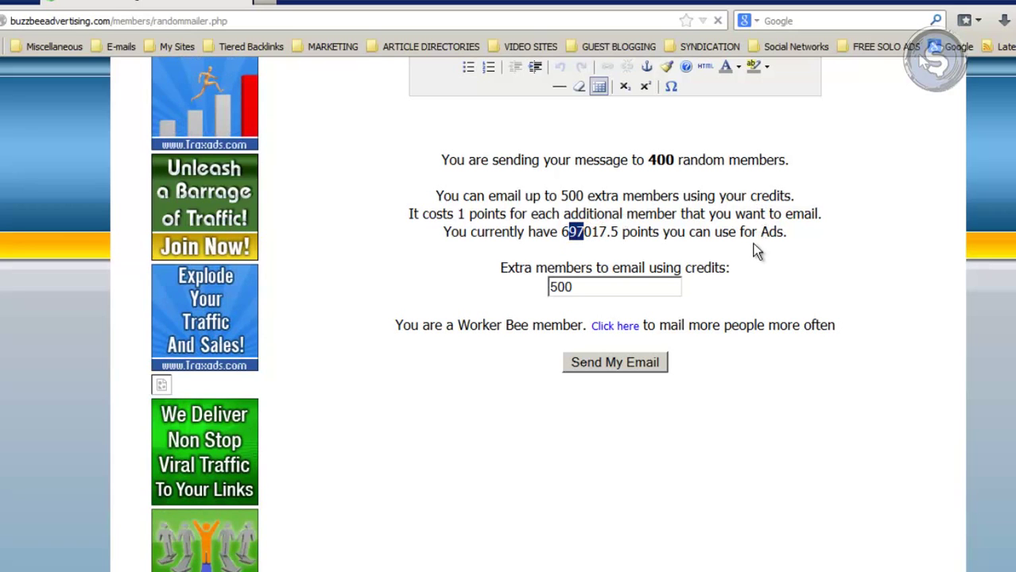
{"action": "left_click", "coordinate": [695, 244]}
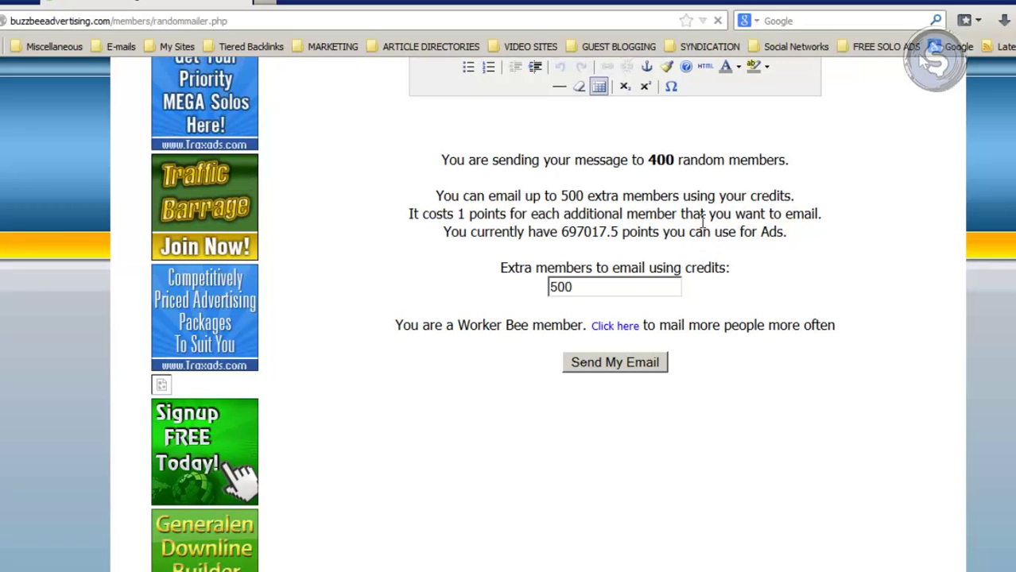
{"action": "left_click", "coordinate": [783, 235]}
{"action": "scroll", "coordinate": [783, 205], "scroll_direction": "up", "scroll_amount": 15}
{"action": "scroll", "coordinate": [208, 299], "scroll_direction": "up", "scroll_amount": 10}
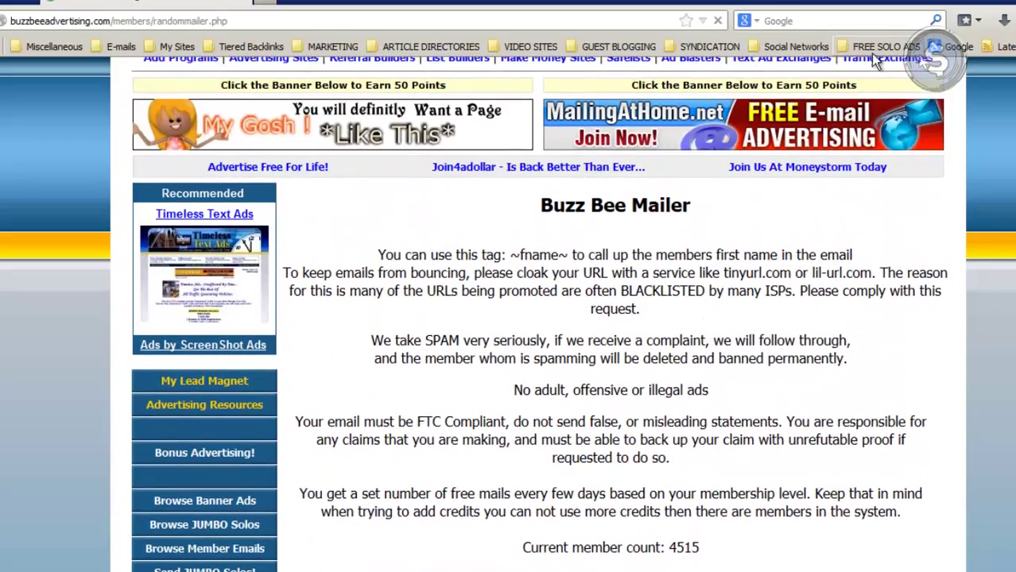
{"action": "left_click", "coordinate": [871, 54]}
{"action": "left_click", "coordinate": [571, 309]}
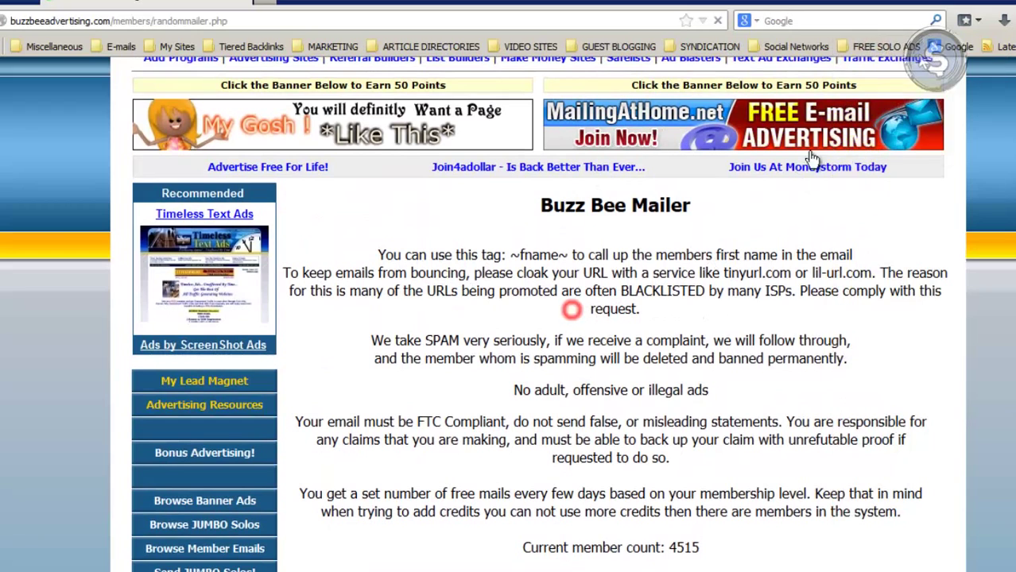
{"action": "left_click", "coordinate": [882, 47]}
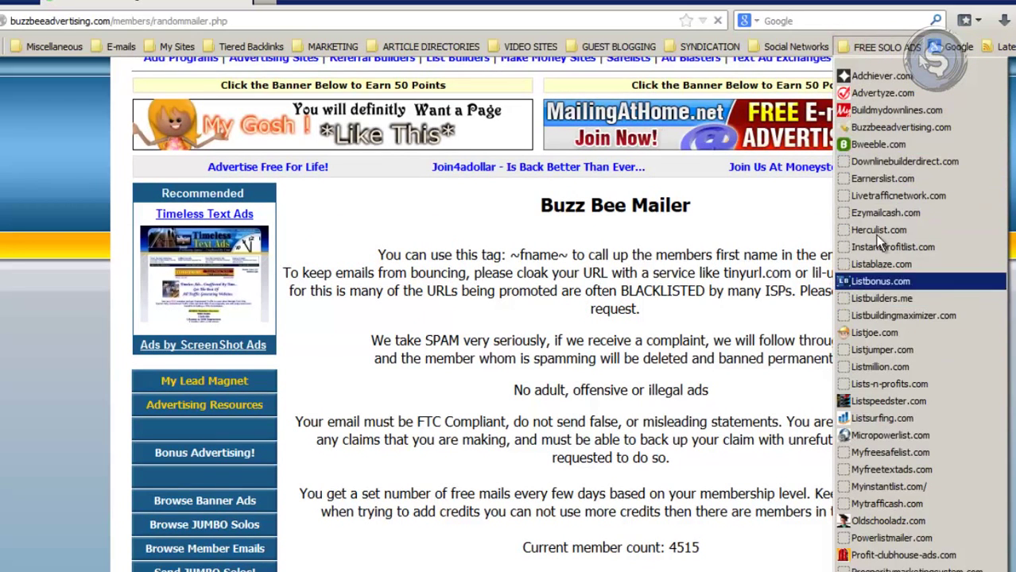
{"action": "left_click", "coordinate": [581, 478]}
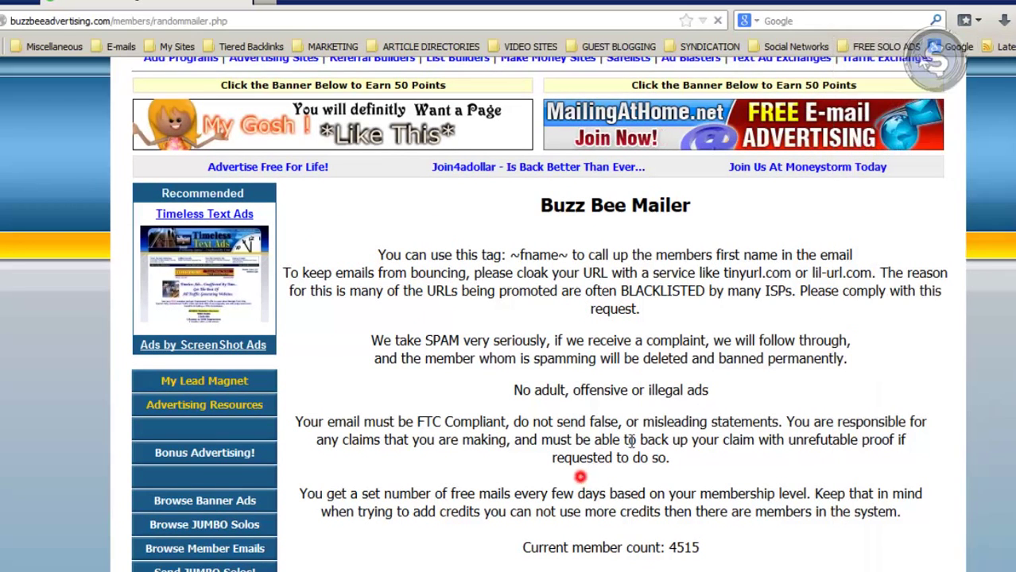
{"action": "left_click", "coordinate": [883, 47]}
{"action": "scroll", "coordinate": [915, 398], "scroll_direction": "down", "scroll_amount": 2}
{"action": "left_click_drag", "start_coordinate": [370, 341], "coordinate": [646, 341]}
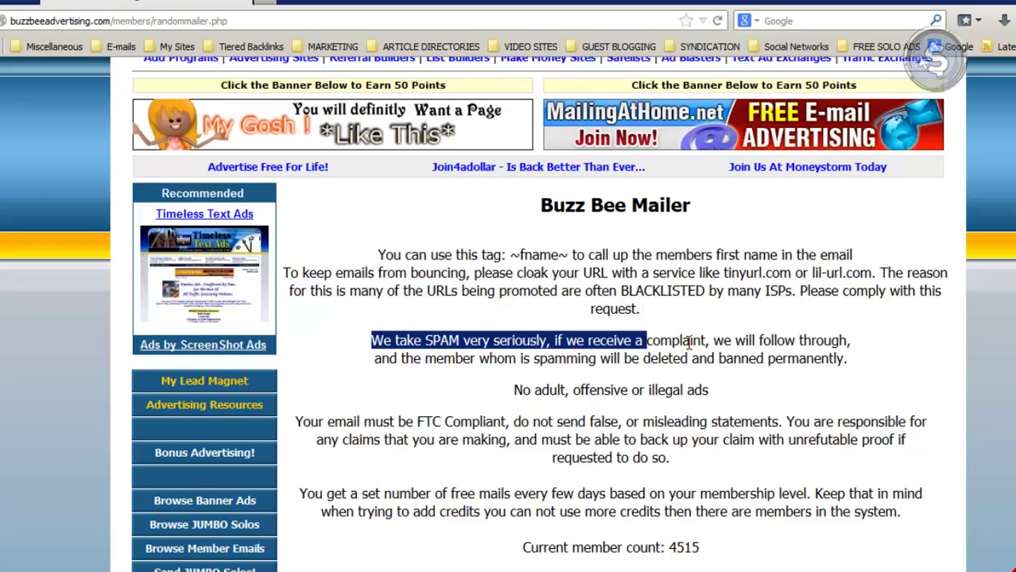
{"action": "left_click", "coordinate": [689, 342]}
{"action": "scroll", "coordinate": [340, 205], "scroll_direction": "up", "scroll_amount": 3}
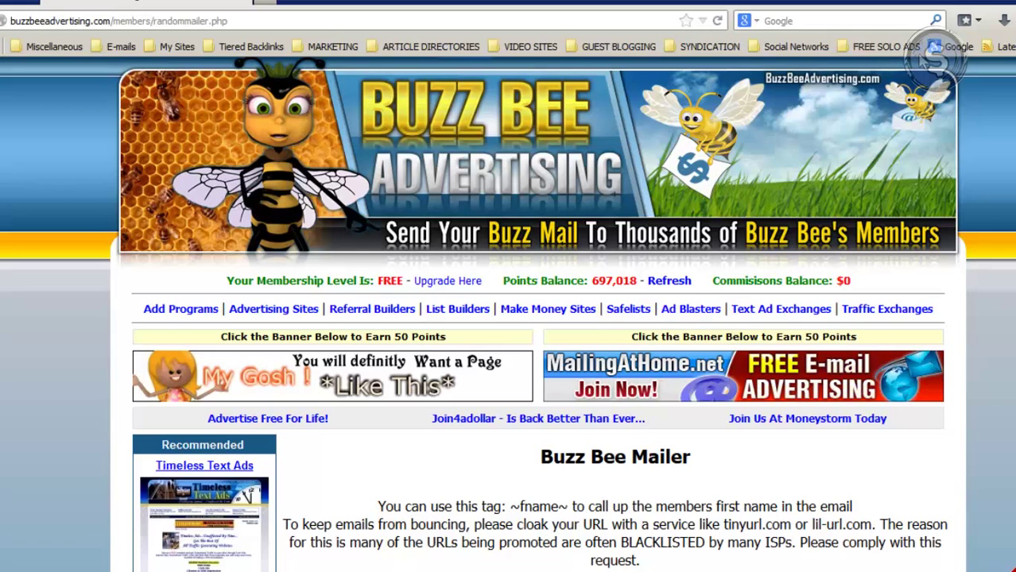
{"action": "left_click", "coordinate": [887, 47]}
{"action": "scroll", "coordinate": [905, 104], "scroll_direction": "down", "scroll_amount": 5}
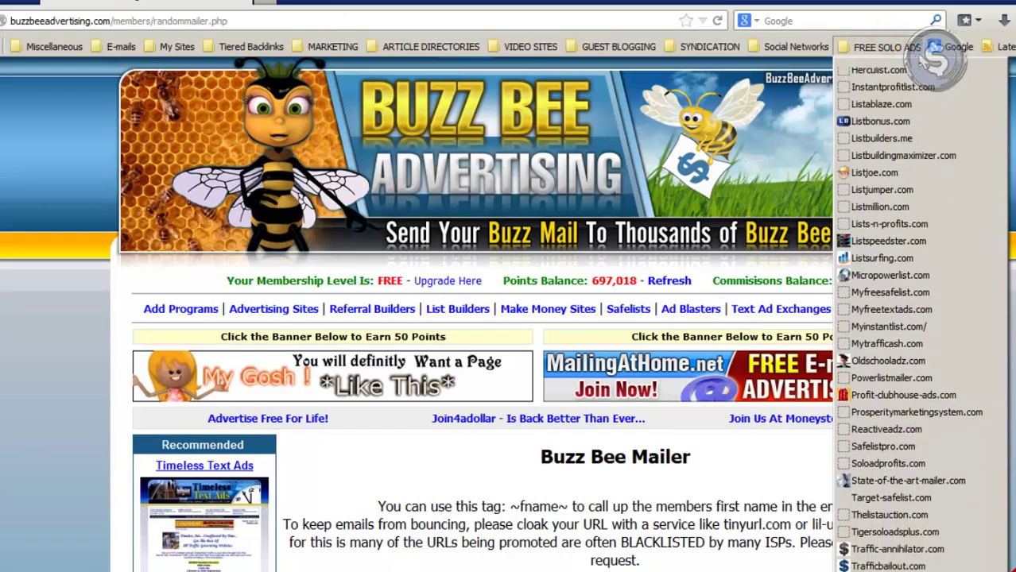
{"action": "left_click", "coordinate": [22, 348]}
{"action": "scroll", "coordinate": [35, 337], "scroll_direction": "down", "scroll_amount": 10}
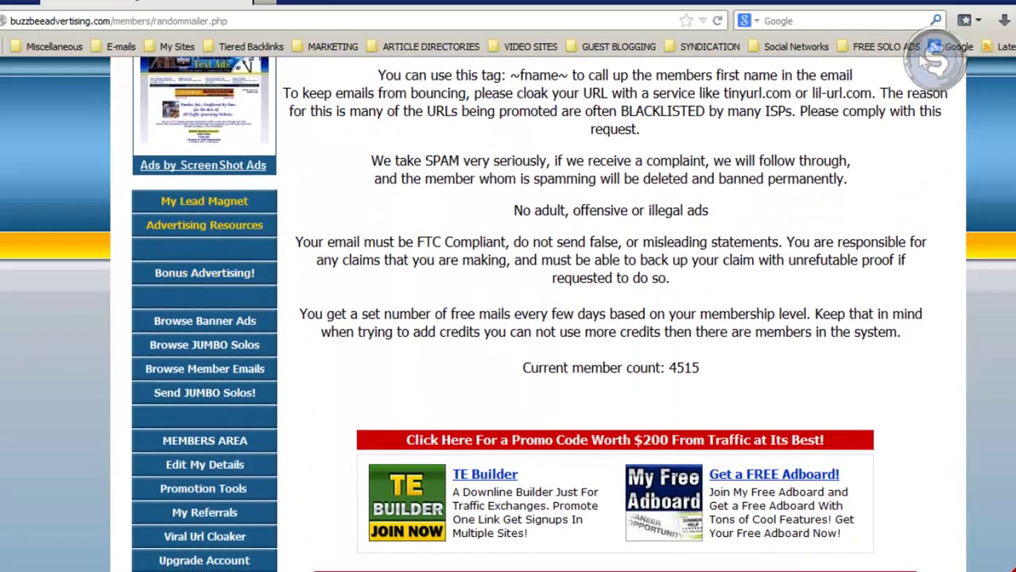
{"action": "left_click", "coordinate": [887, 46]}
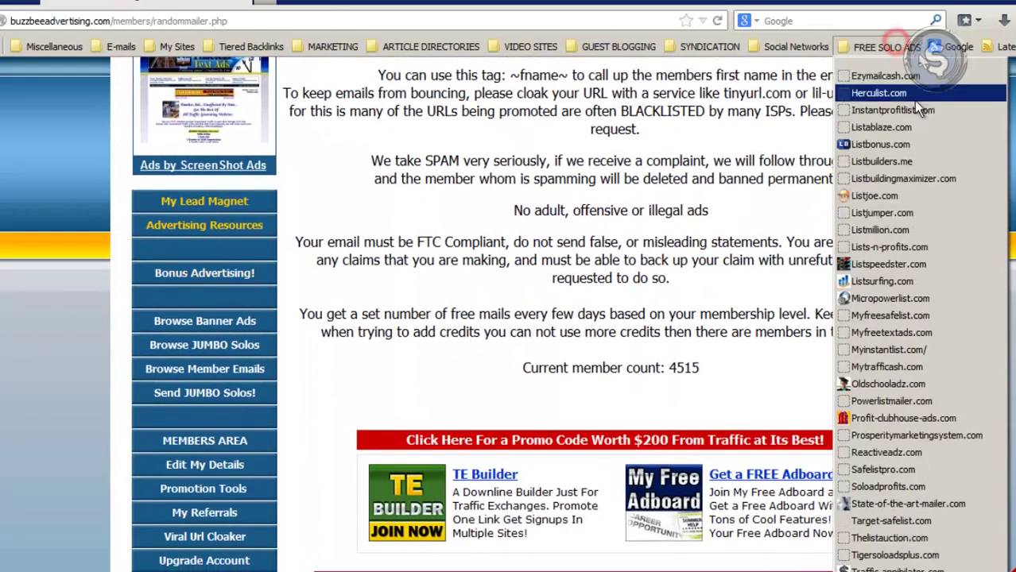
{"action": "left_click", "coordinate": [71, 399]}
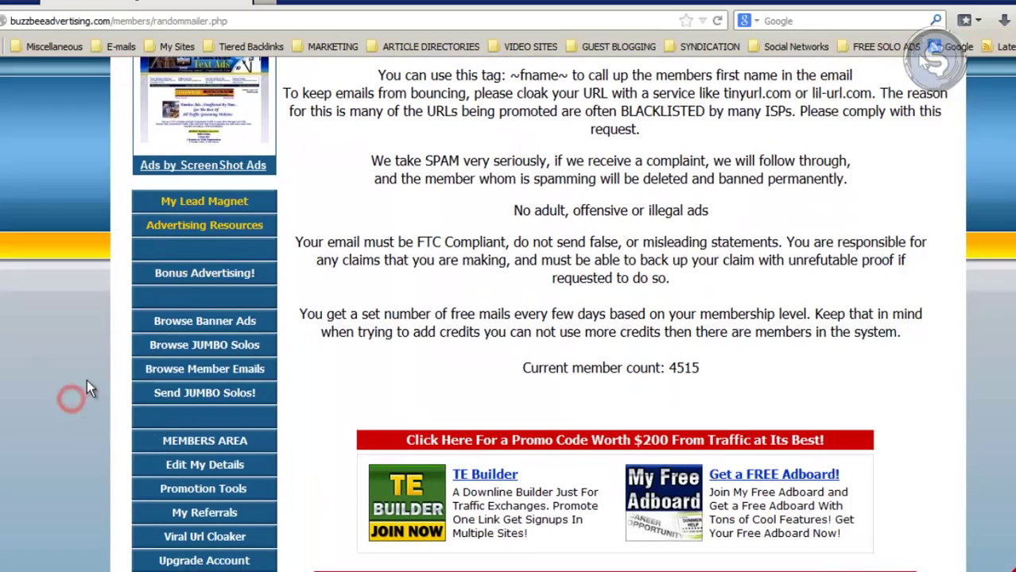
{"action": "scroll", "coordinate": [137, 337], "scroll_direction": "down", "scroll_amount": 20}
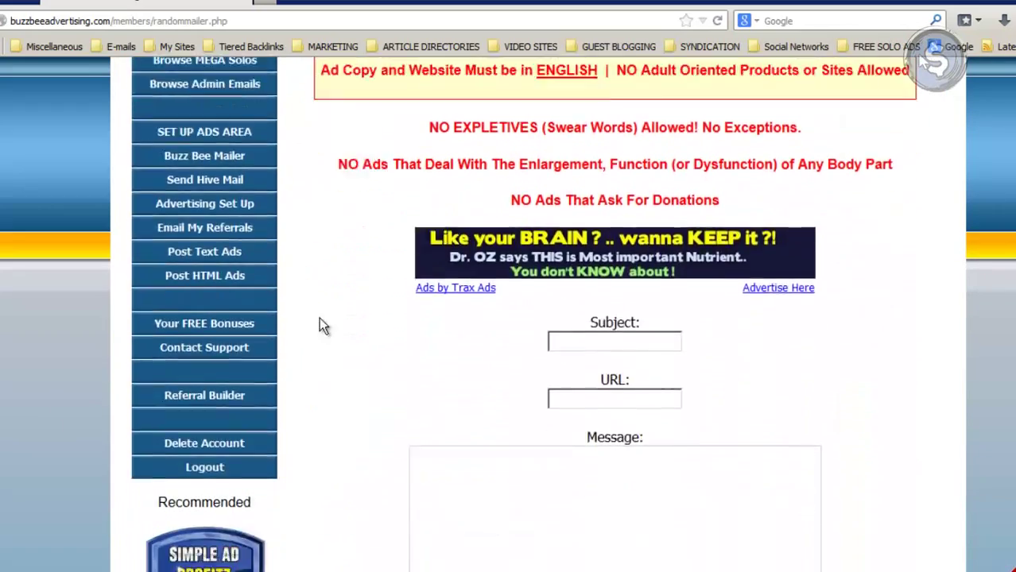
{"action": "scroll", "coordinate": [289, 399], "scroll_direction": "down", "scroll_amount": 8}
{"action": "scroll", "coordinate": [665, 268], "scroll_direction": "up", "scroll_amount": 5}
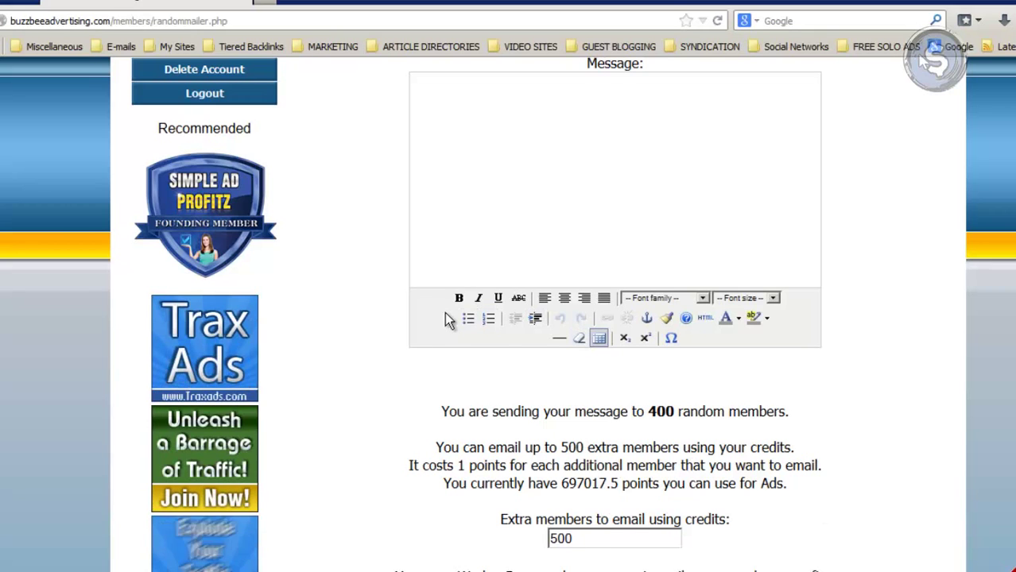
{"action": "scroll", "coordinate": [765, 320], "scroll_direction": "up", "scroll_amount": 2}
{"action": "left_click", "coordinate": [870, 200]}
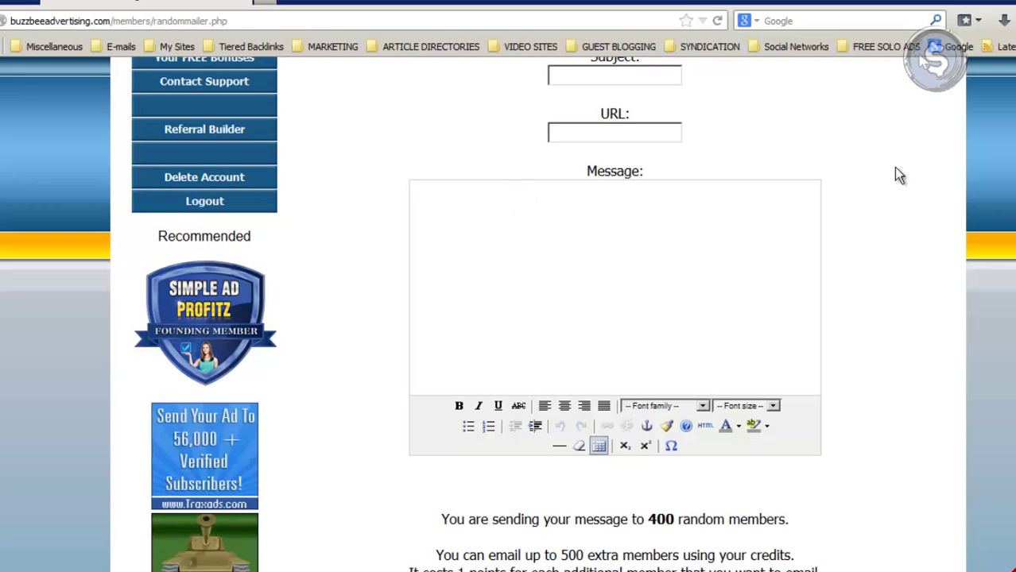
{"action": "left_click", "coordinate": [887, 46]}
{"action": "left_click", "coordinate": [785, 102]}
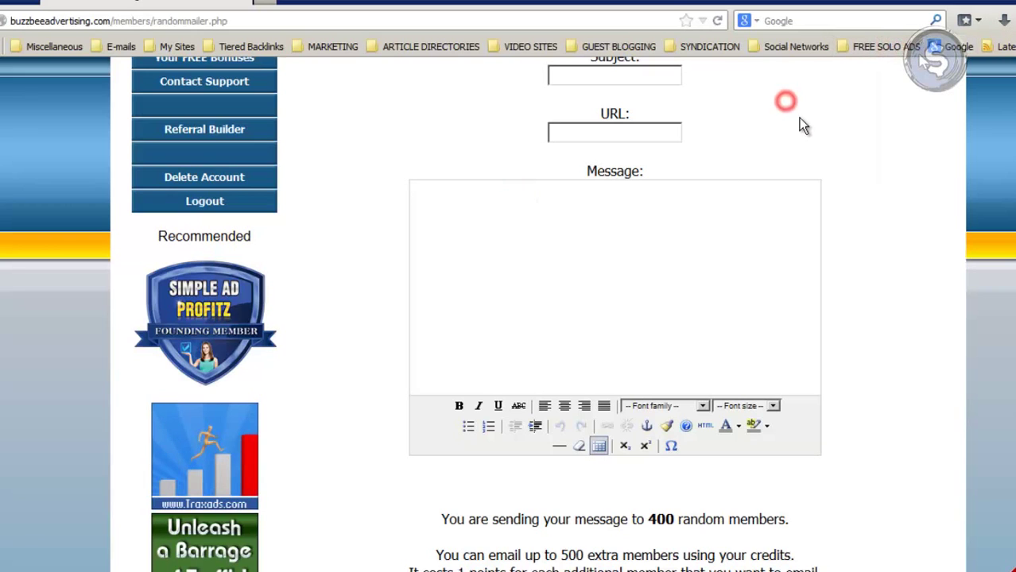
{"action": "left_click", "coordinate": [717, 219]}
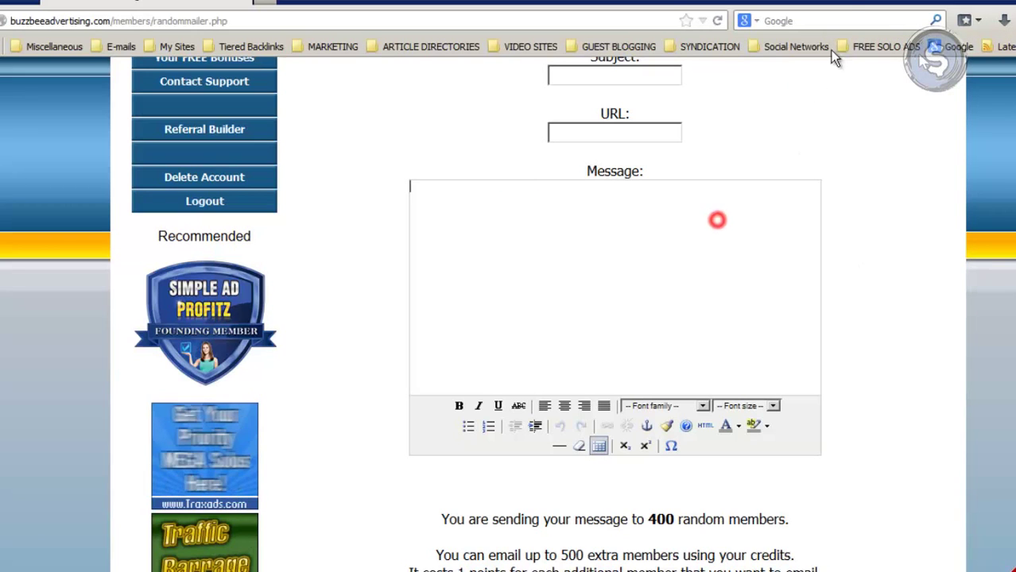
{"action": "left_click", "coordinate": [879, 47]}
{"action": "scroll", "coordinate": [679, 122], "scroll_direction": "up", "scroll_amount": 1}
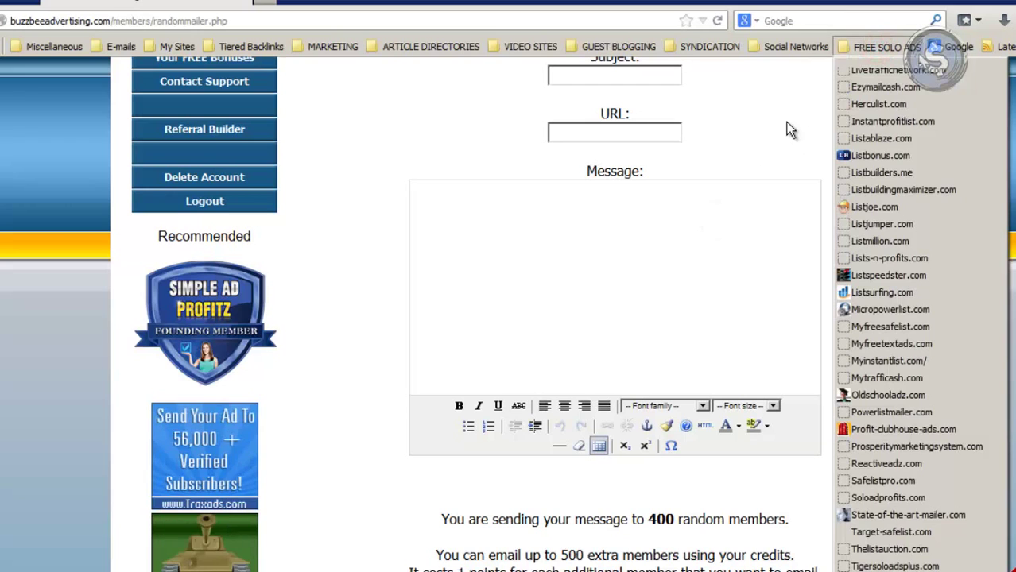
{"action": "scroll", "coordinate": [859, 79], "scroll_direction": "up", "scroll_amount": 3}
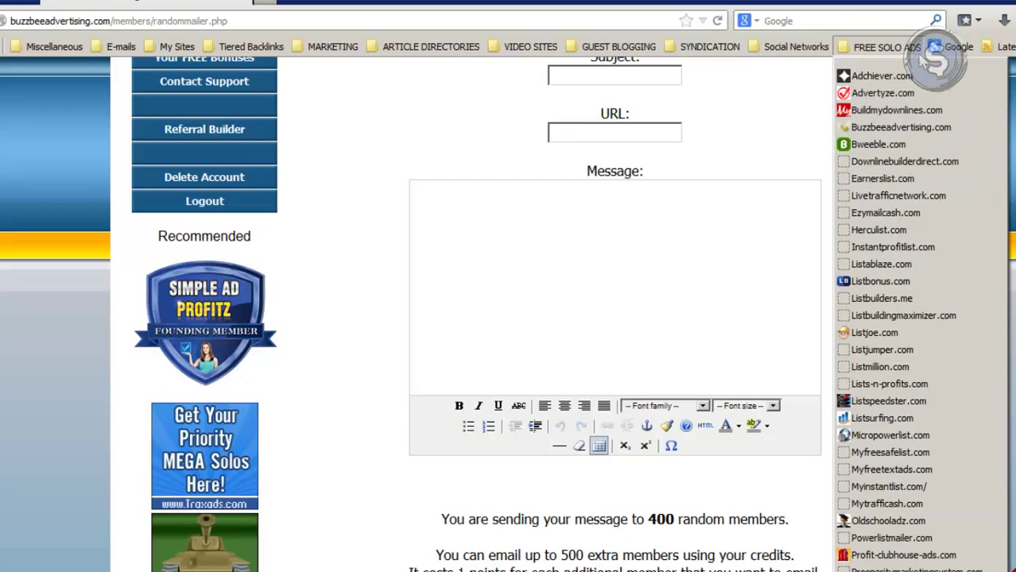
{"action": "key", "text": "Escape"}
{"action": "key", "text": "super"}
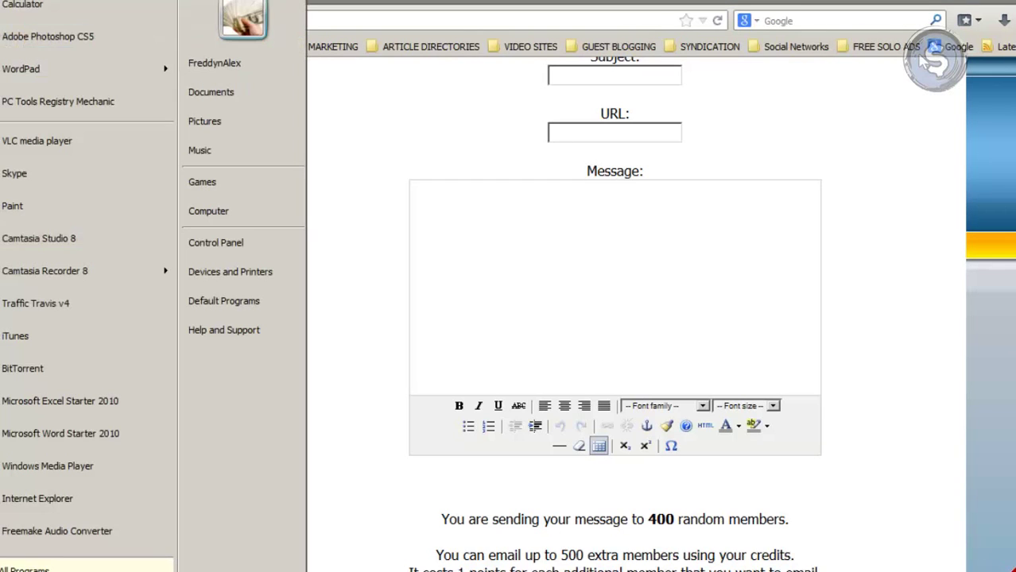
{"action": "left_click", "coordinate": [364, 259]}
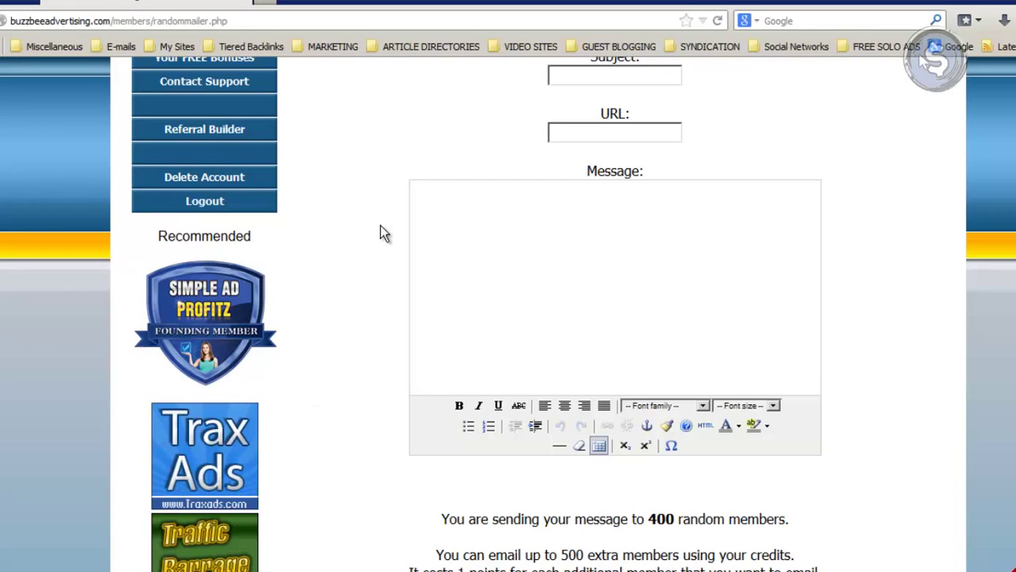
{"action": "left_click", "coordinate": [897, 52]}
{"action": "left_click", "coordinate": [330, 282]}
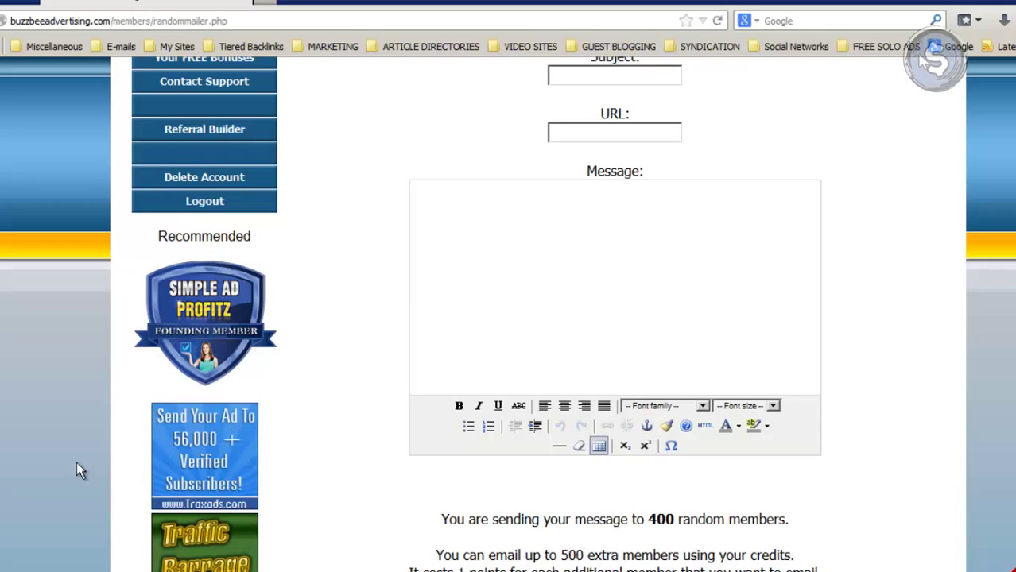
{"action": "left_click", "coordinate": [517, 202]}
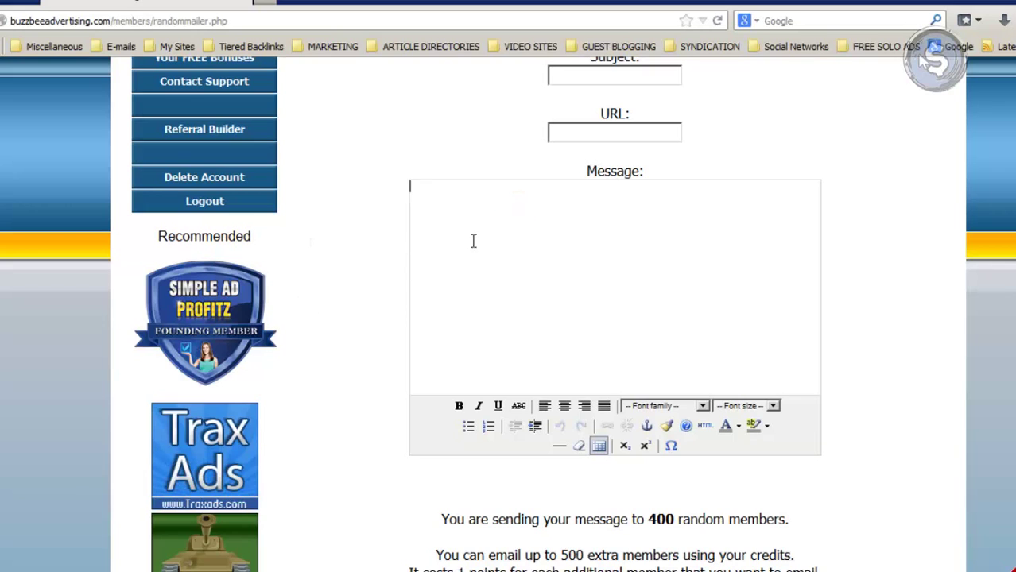
{"action": "scroll", "coordinate": [171, 402], "scroll_direction": "up", "scroll_amount": 2}
{"action": "left_click", "coordinate": [616, 223]}
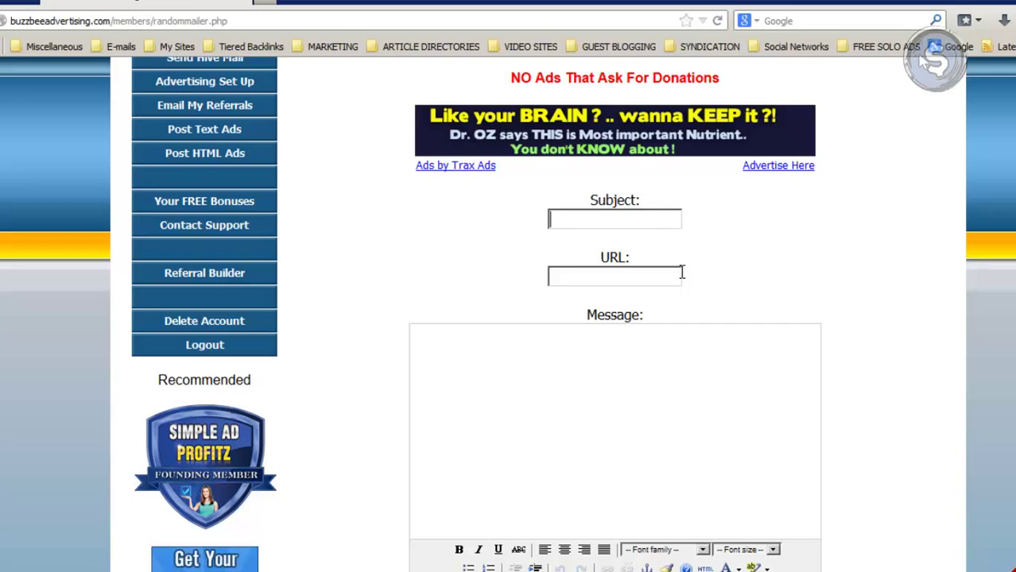
{"action": "scroll", "coordinate": [908, 271], "scroll_direction": "up", "scroll_amount": 5}
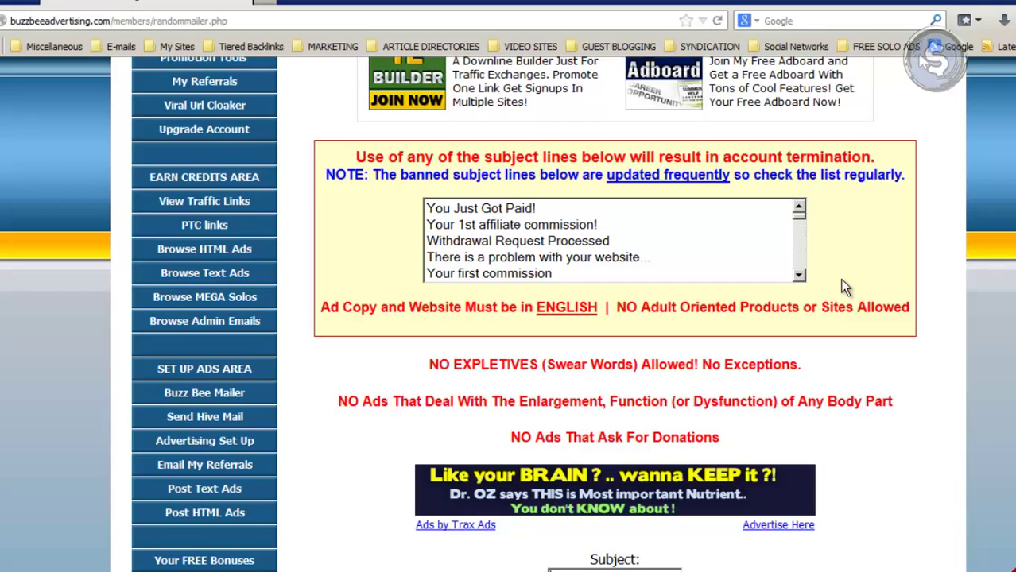
{"action": "left_click", "coordinate": [731, 221]}
{"action": "left_click", "coordinate": [797, 213]}
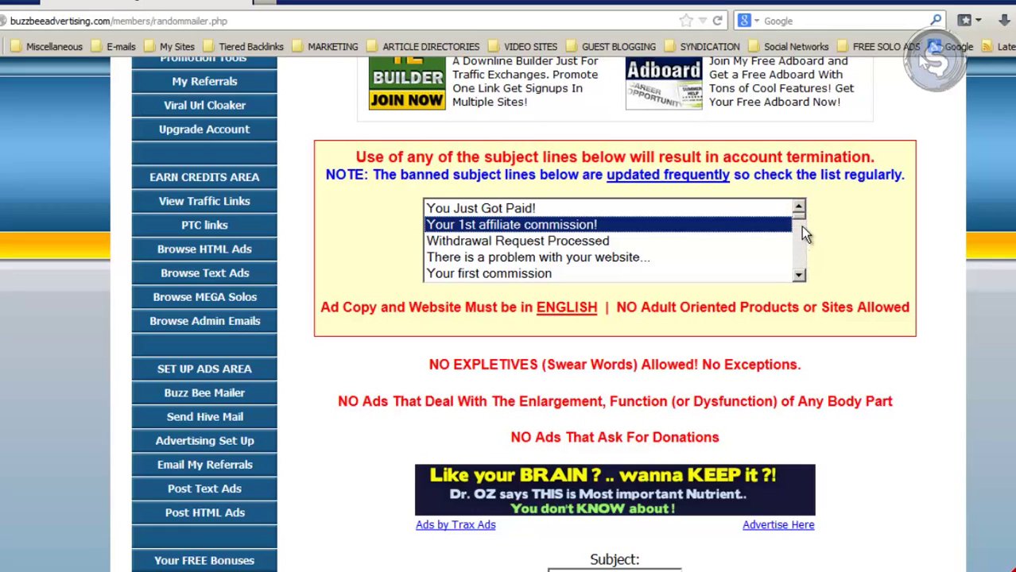
{"action": "mouse_move", "coordinate": [797, 218]}
{"action": "left_mouse_down"}
{"action": "mouse_move", "coordinate": [817, 277]}
{"action": "mouse_move", "coordinate": [792, 212]}
{"action": "mouse_move", "coordinate": [811, 244]}
{"action": "mouse_move", "coordinate": [808, 272]}
{"action": "left_mouse_up"}
{"action": "left_click", "coordinate": [604, 225]}
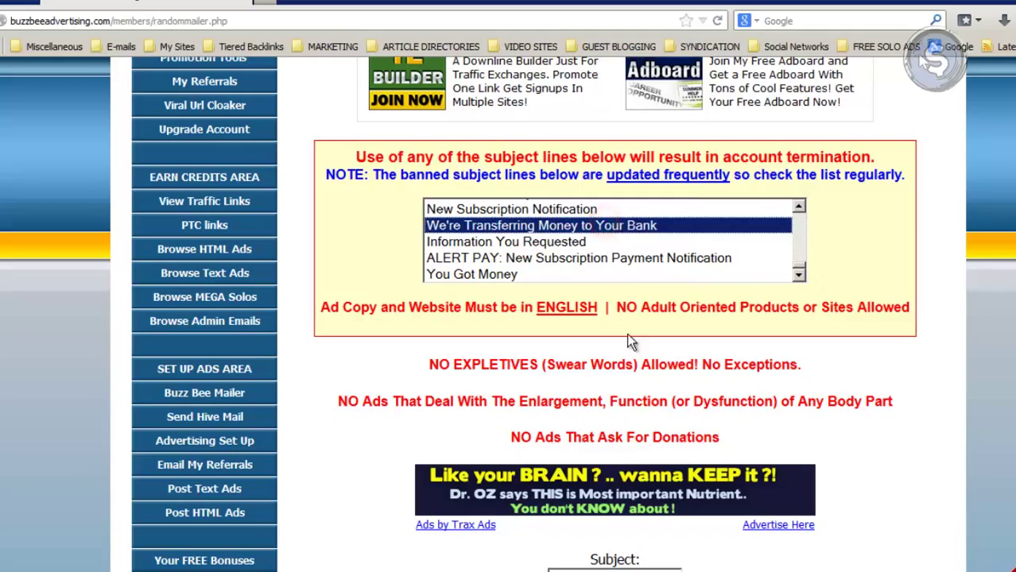
{"action": "scroll", "coordinate": [624, 333], "scroll_direction": "up", "scroll_amount": 3}
{"action": "scroll", "coordinate": [716, 319], "scroll_direction": "down", "scroll_amount": 4}
{"action": "scroll", "coordinate": [674, 421], "scroll_direction": "up", "scroll_amount": 2}
{"action": "scroll", "coordinate": [675, 422], "scroll_direction": "down", "scroll_amount": 2}
{"action": "scroll", "coordinate": [758, 481], "scroll_direction": "up", "scroll_amount": 3}
{"action": "scroll", "coordinate": [779, 421], "scroll_direction": "down", "scroll_amount": 4}
{"action": "scroll", "coordinate": [848, 410], "scroll_direction": "down", "scroll_amount": 5}
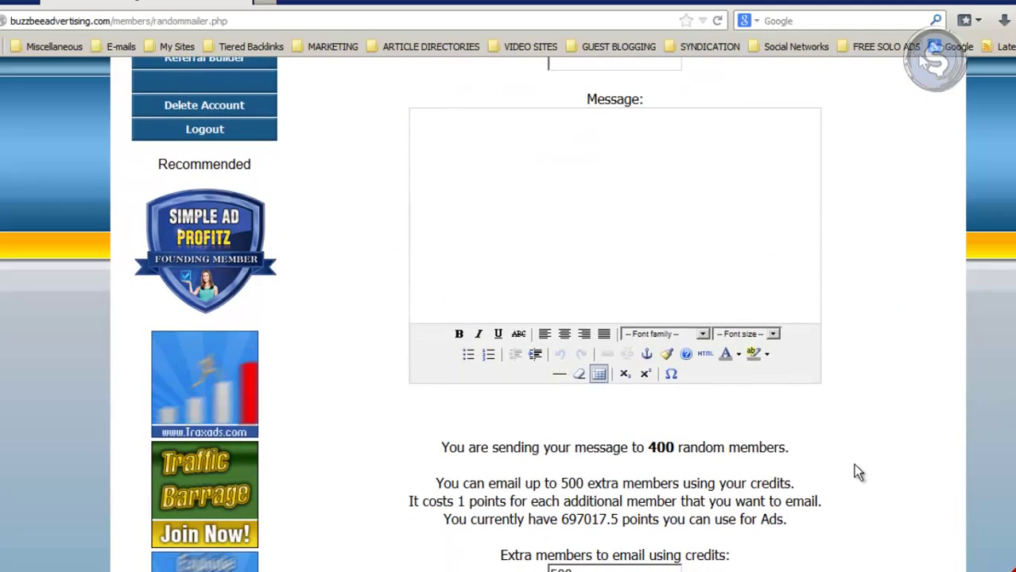
{"action": "scroll", "coordinate": [849, 468], "scroll_direction": "down", "scroll_amount": 4}
{"action": "scroll", "coordinate": [830, 390], "scroll_direction": "up", "scroll_amount": 5}
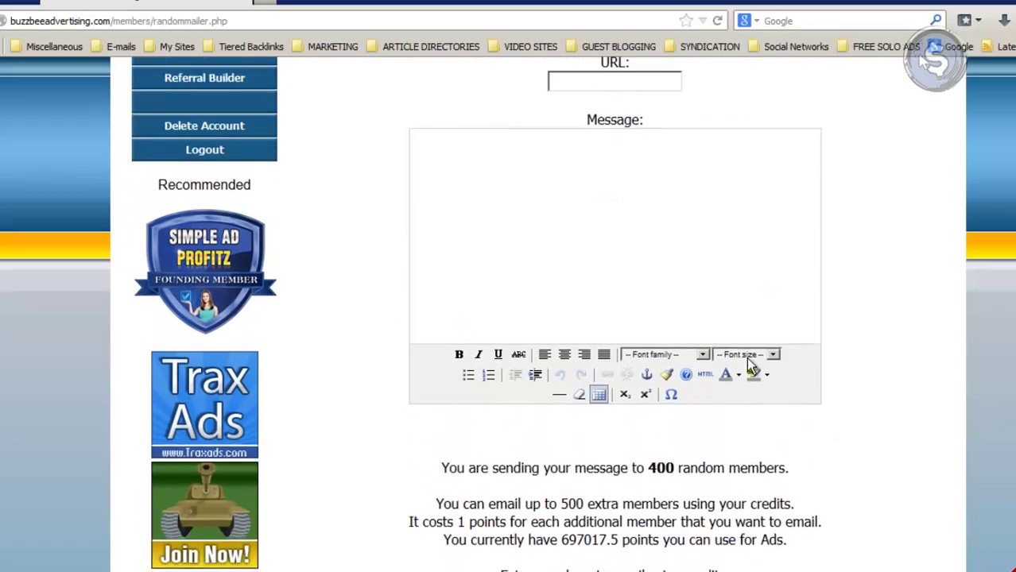
{"action": "scroll", "coordinate": [842, 365], "scroll_direction": "down", "scroll_amount": 2}
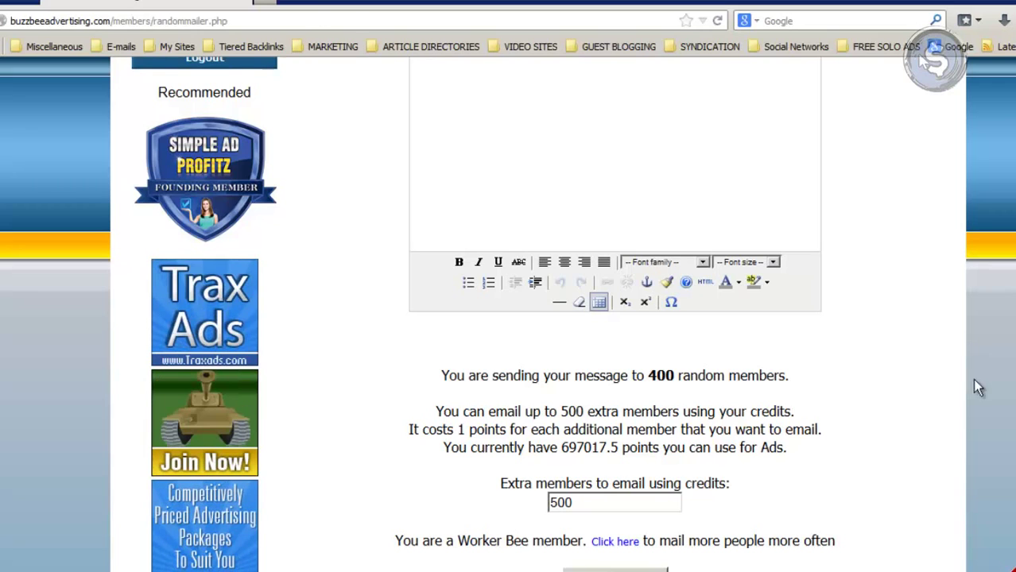
{"action": "scroll", "coordinate": [813, 356], "scroll_direction": "up", "scroll_amount": 3}
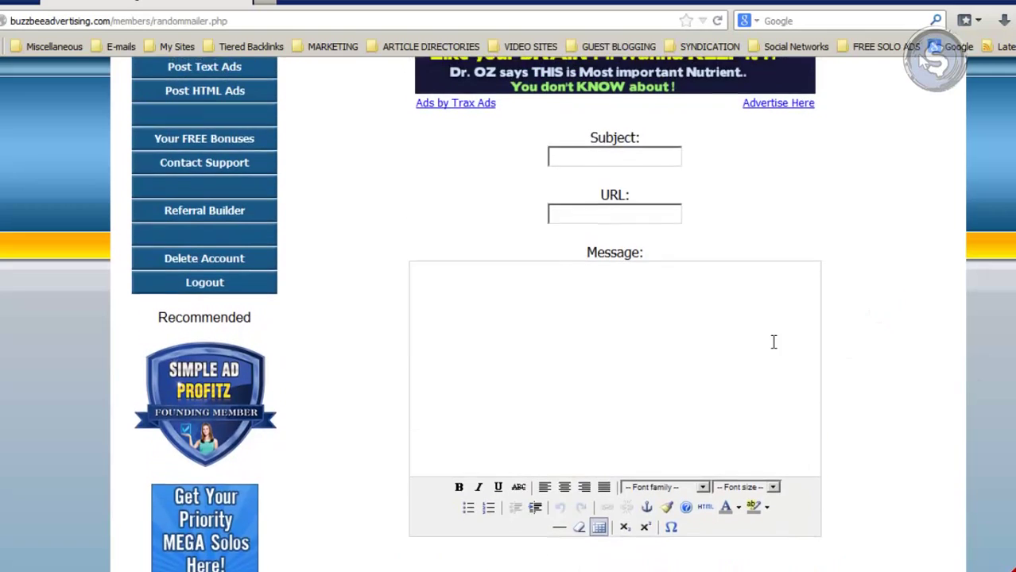
{"action": "scroll", "coordinate": [812, 356], "scroll_direction": "up", "scroll_amount": 1}
{"action": "left_click", "coordinate": [611, 252]}
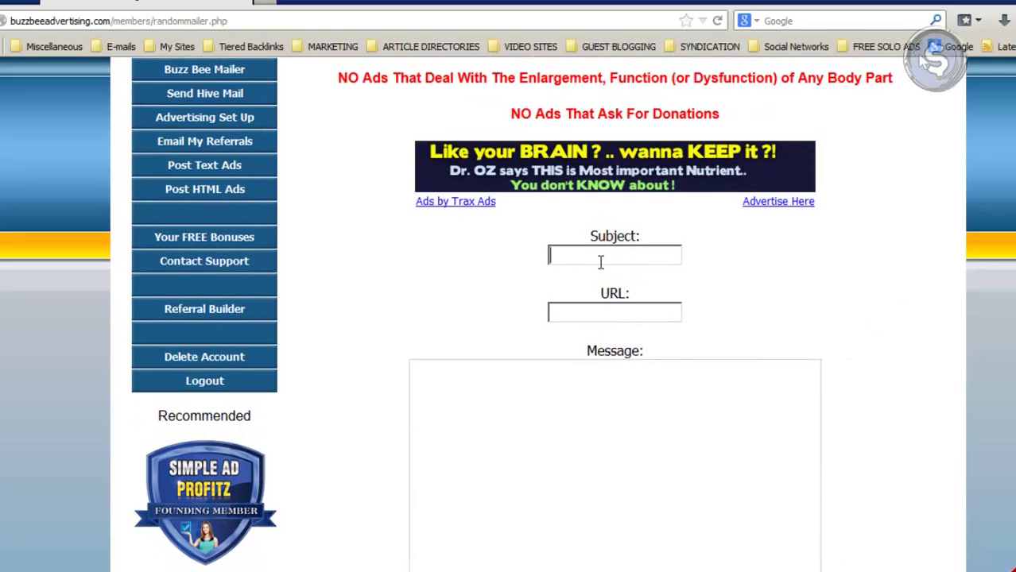
{"action": "left_click", "coordinate": [477, 465]}
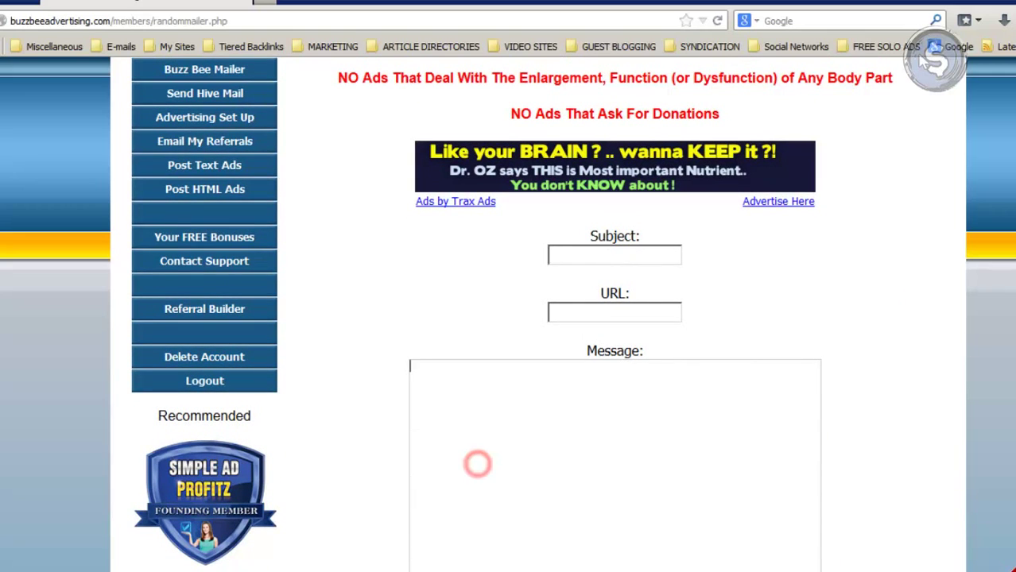
{"action": "left_click", "coordinate": [354, 461]}
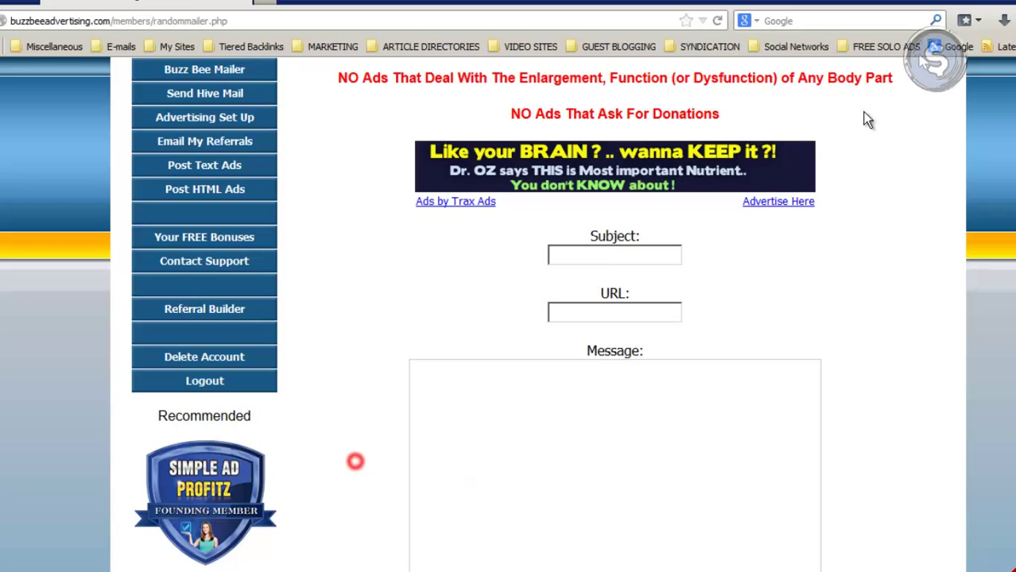
{"action": "left_click", "coordinate": [883, 46]}
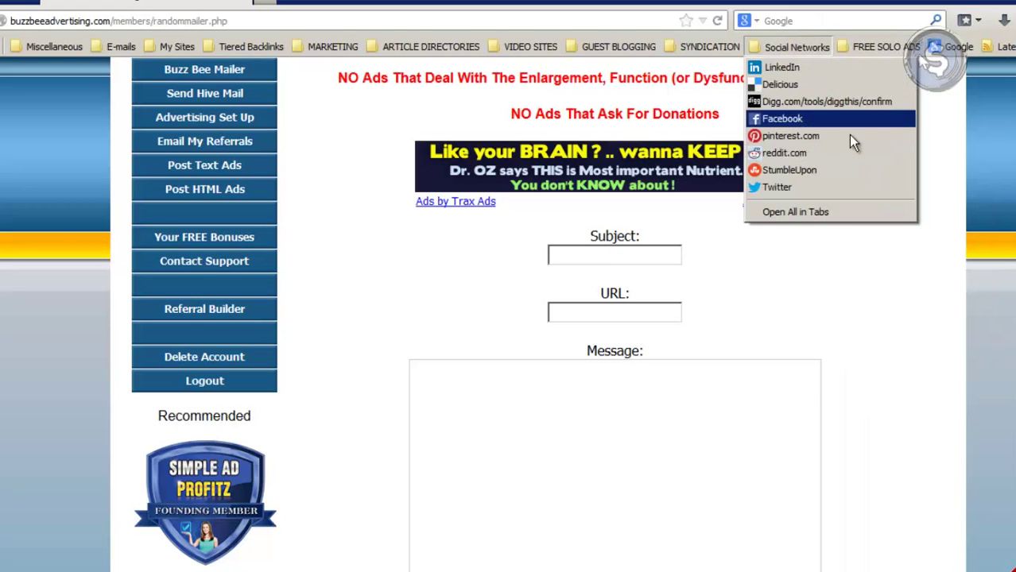
{"action": "left_click", "coordinate": [450, 305]}
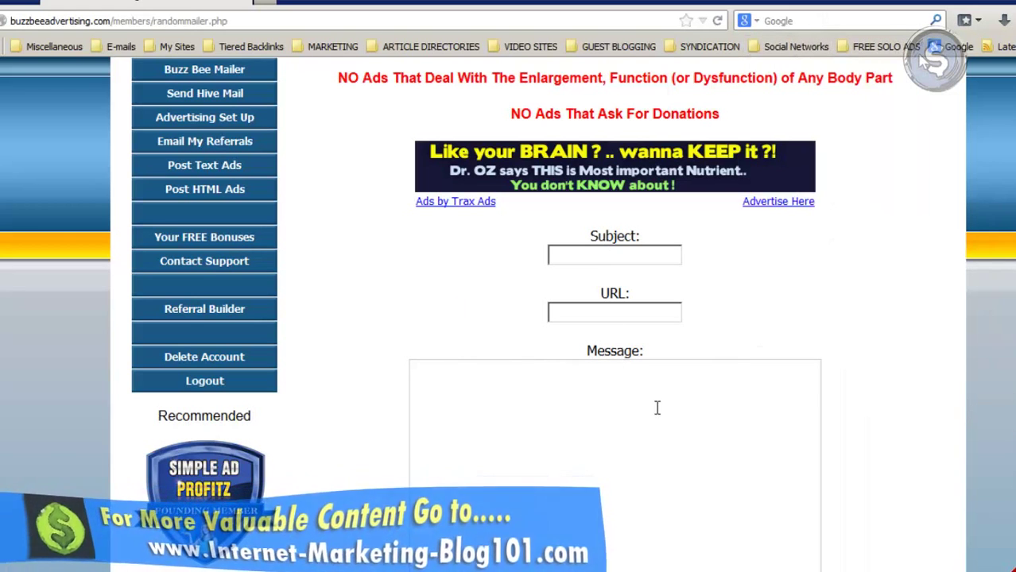
{"action": "left_click", "coordinate": [799, 391]}
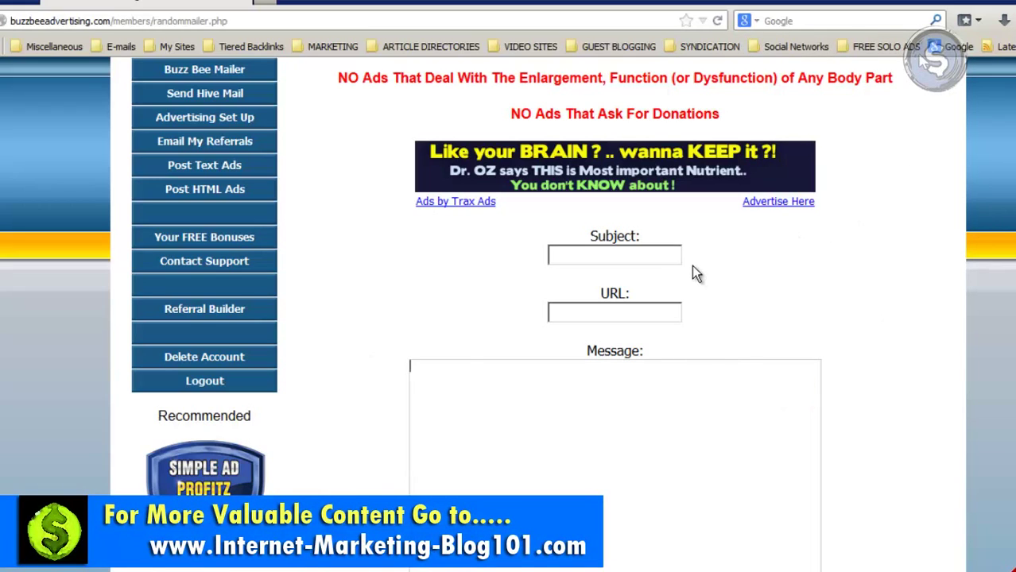
{"action": "left_click", "coordinate": [656, 256]}
{"action": "left_click", "coordinate": [683, 410]}
{"action": "left_click", "coordinate": [671, 311]}
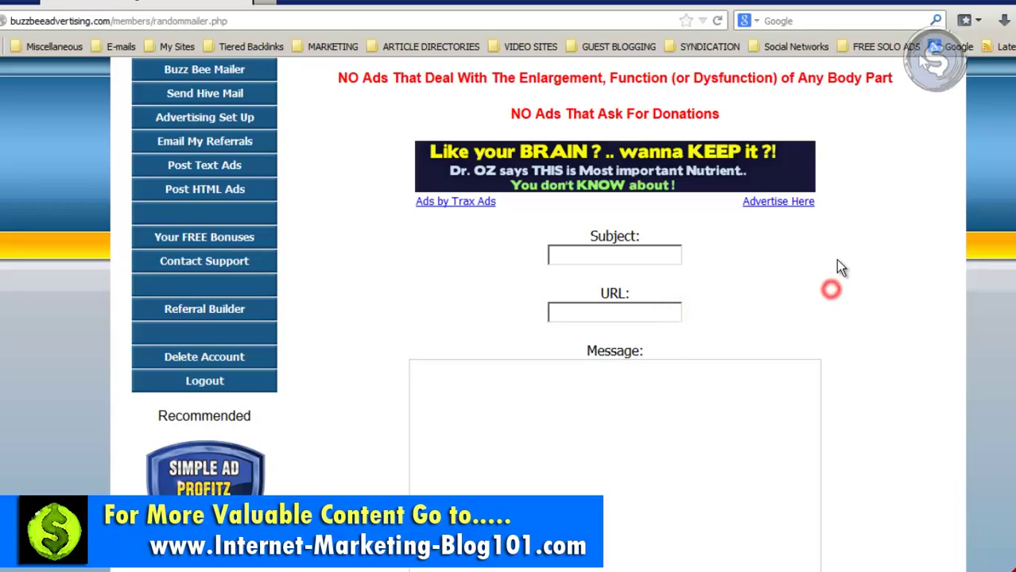
{"action": "left_click", "coordinate": [625, 316]}
{"action": "scroll", "coordinate": [805, 318], "scroll_direction": "down", "scroll_amount": 5}
{"action": "scroll", "coordinate": [604, 473], "scroll_direction": "down", "scroll_amount": 1}
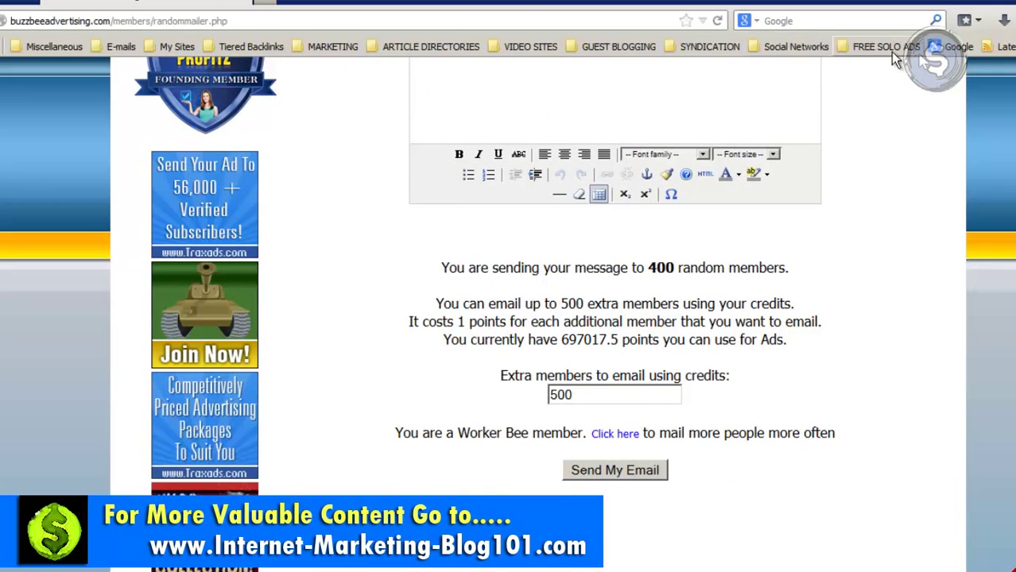
{"action": "scroll", "coordinate": [944, 272], "scroll_direction": "up", "scroll_amount": 2}
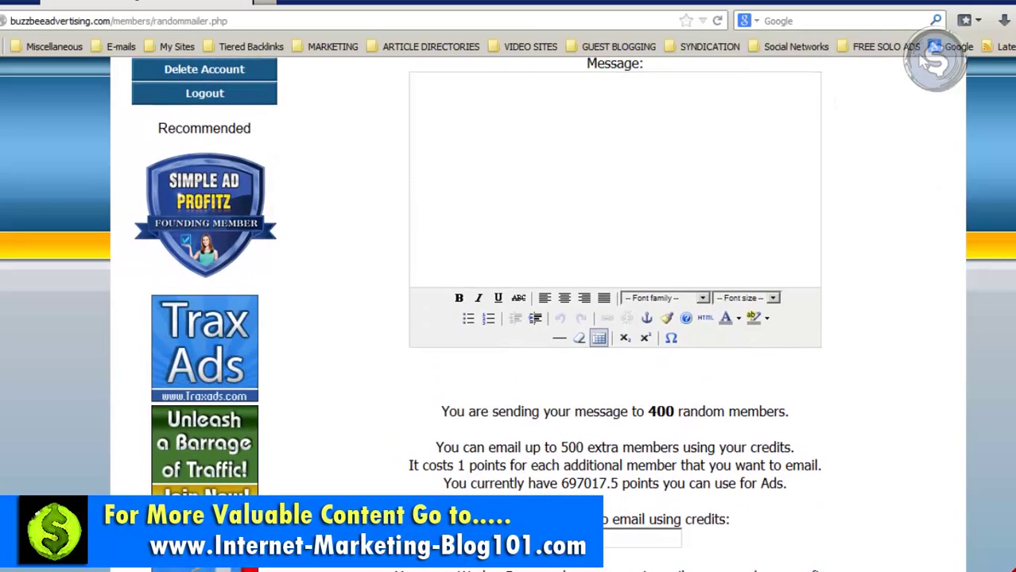